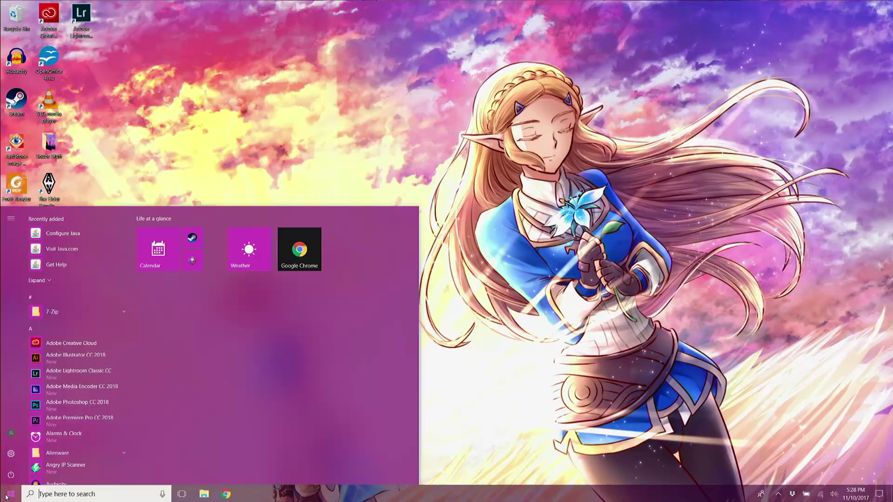
- Open Settings and step through the Privacy pages: General, Location, Camera, Microphone and Notifications
click(11, 458)
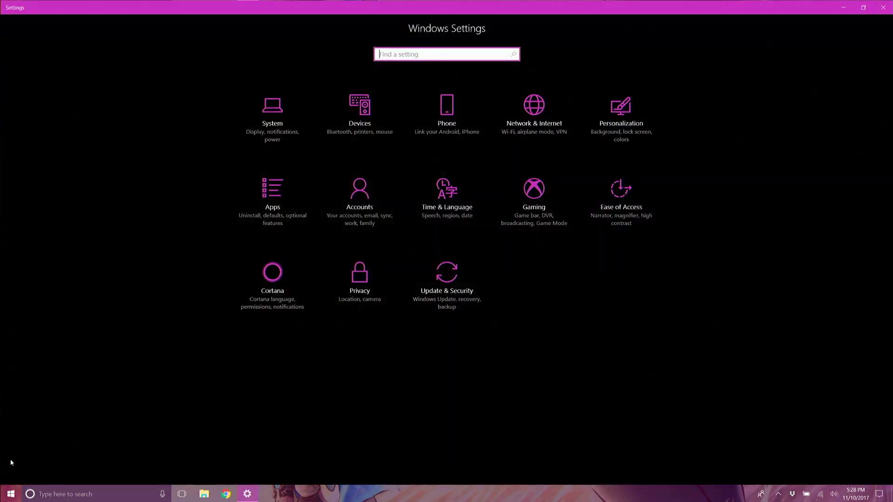
click(370, 283)
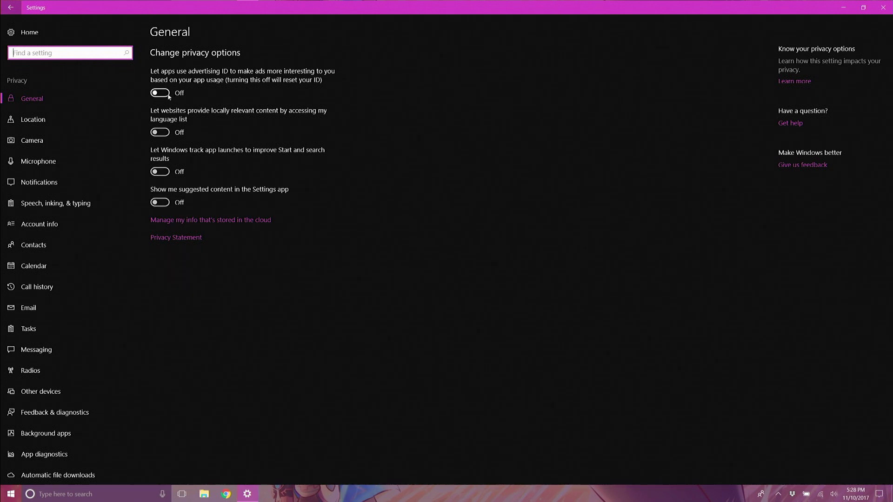
click(348, 197)
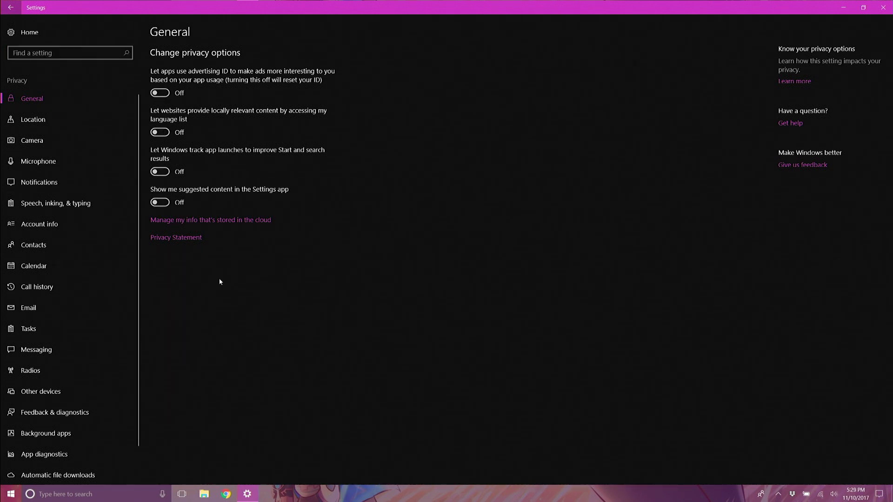
click(47, 120)
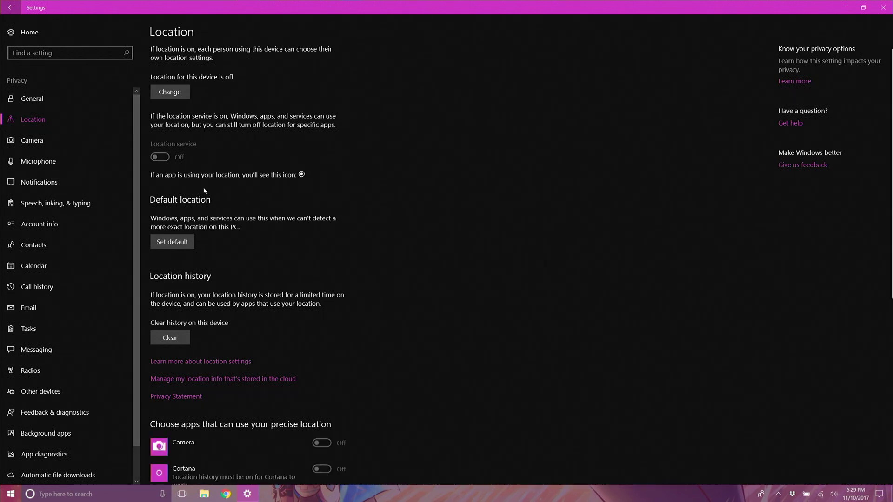
click(70, 142)
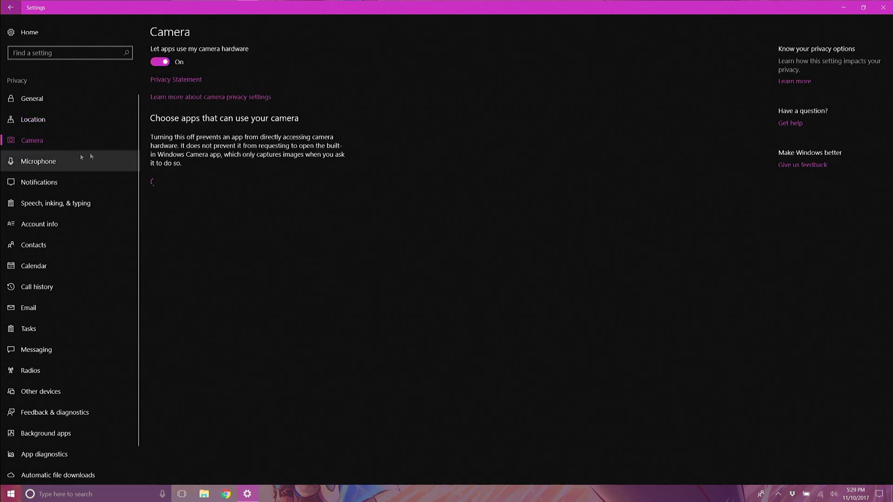
click(83, 168)
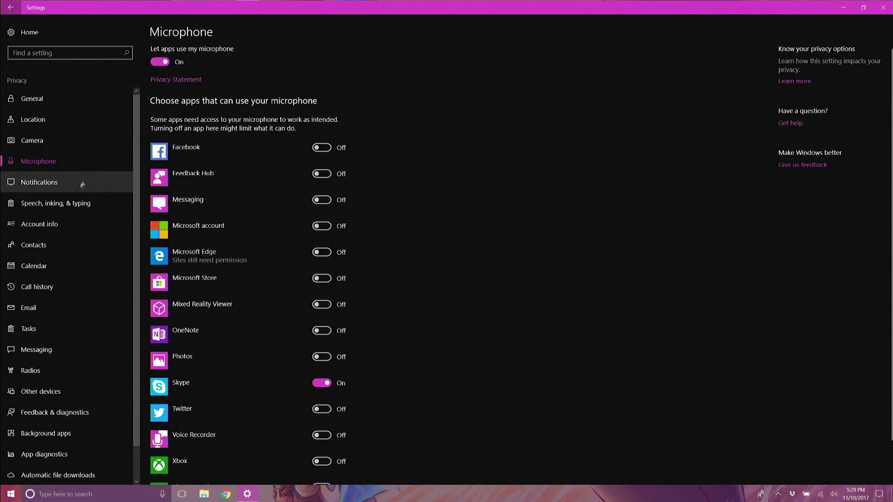
click(77, 191)
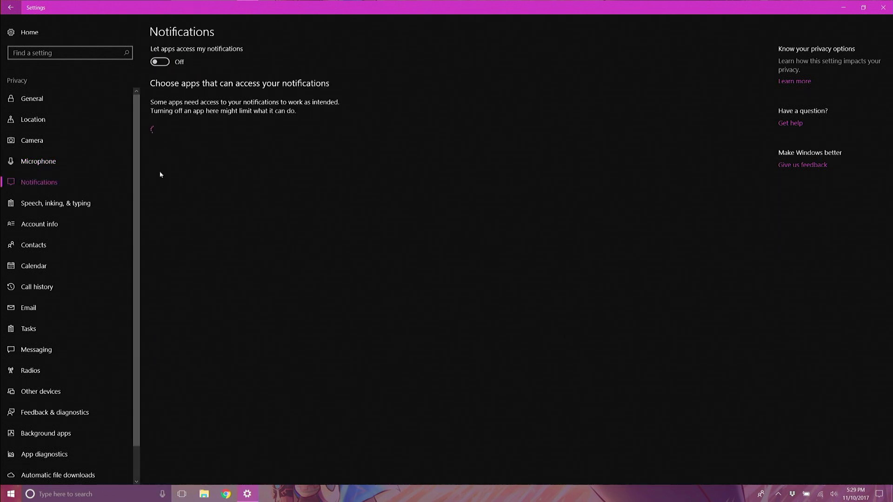
- View Speech, inking & typing, then toggle Account info access off and back on
click(94, 206)
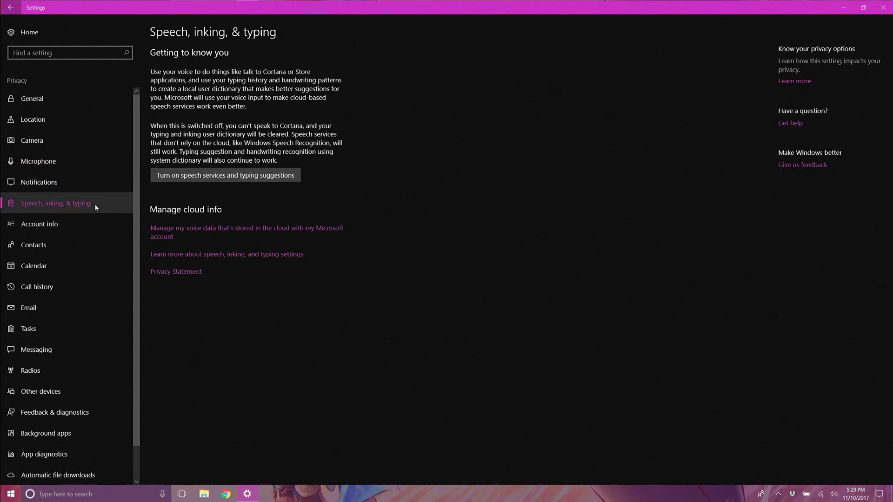
click(90, 230)
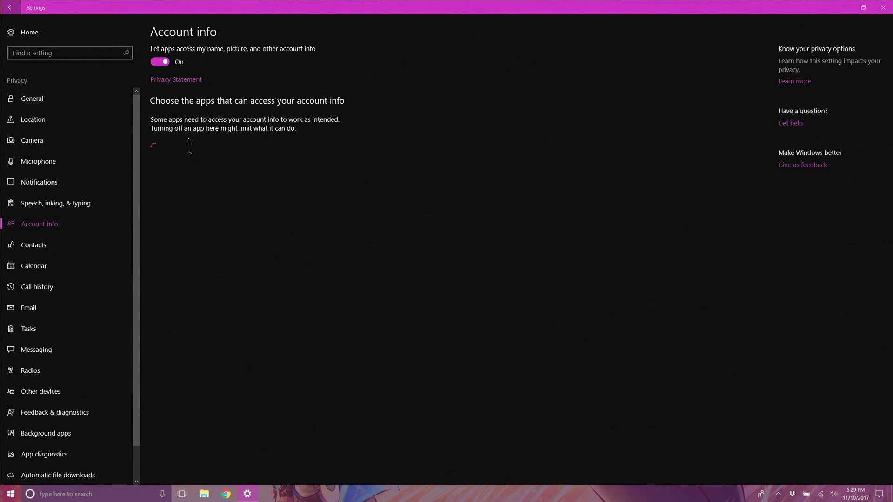
click(163, 63)
click(164, 63)
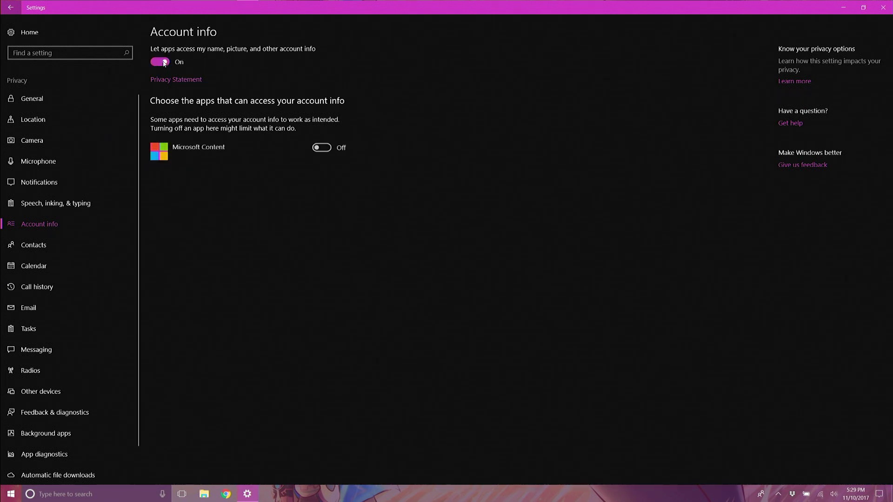
- Review the Contacts, Calendar, Call history, Email, Tasks and Messaging privacy pages
click(33, 244)
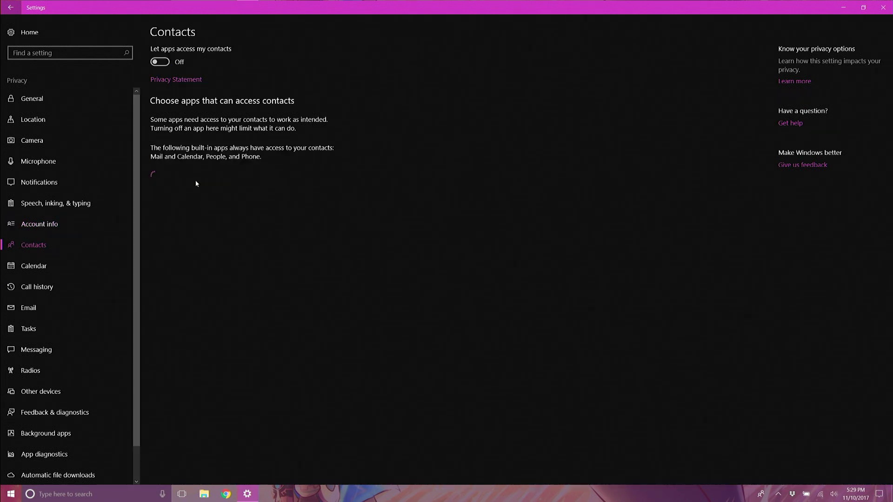
click(76, 273)
click(86, 293)
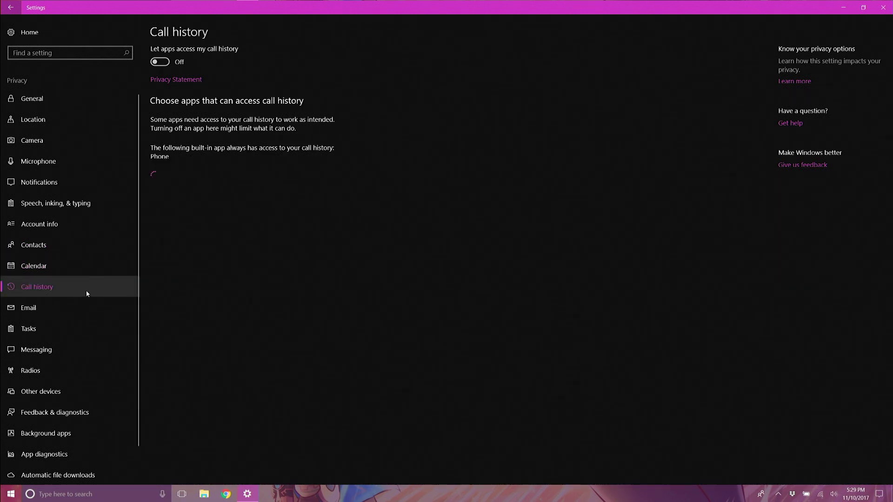
click(85, 310)
click(83, 334)
click(87, 352)
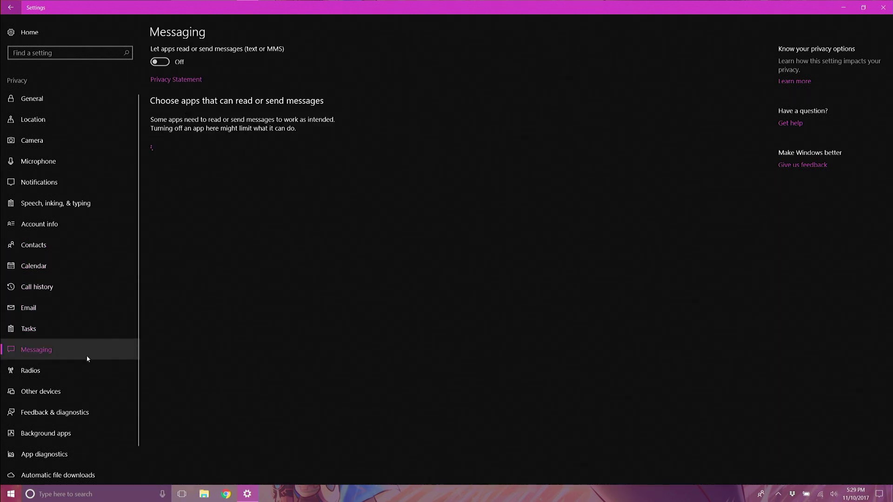
- Review Radios, Other devices, Feedback & diagnostics, Background apps, App diagnostics and Automatic file downloads
click(89, 371)
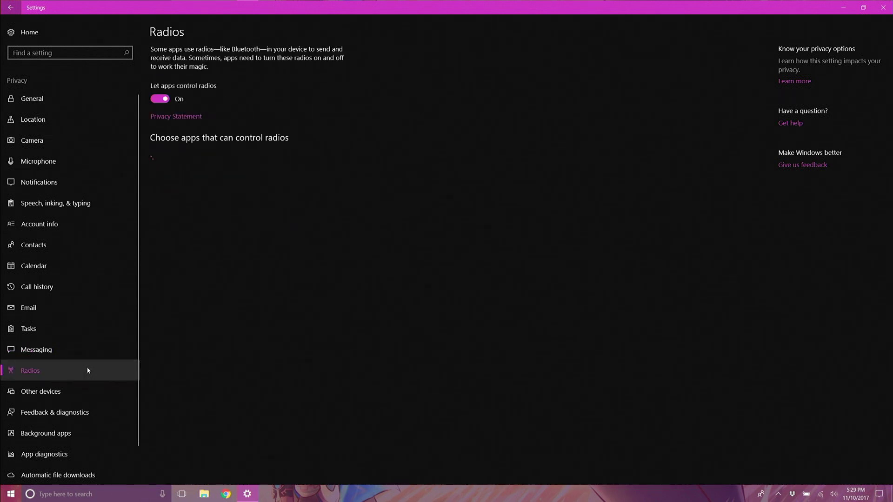
click(95, 386)
click(97, 380)
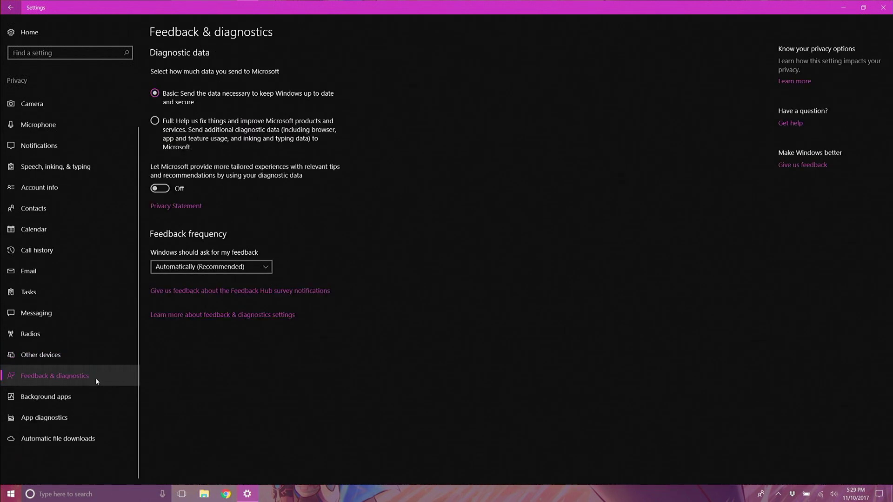
click(93, 396)
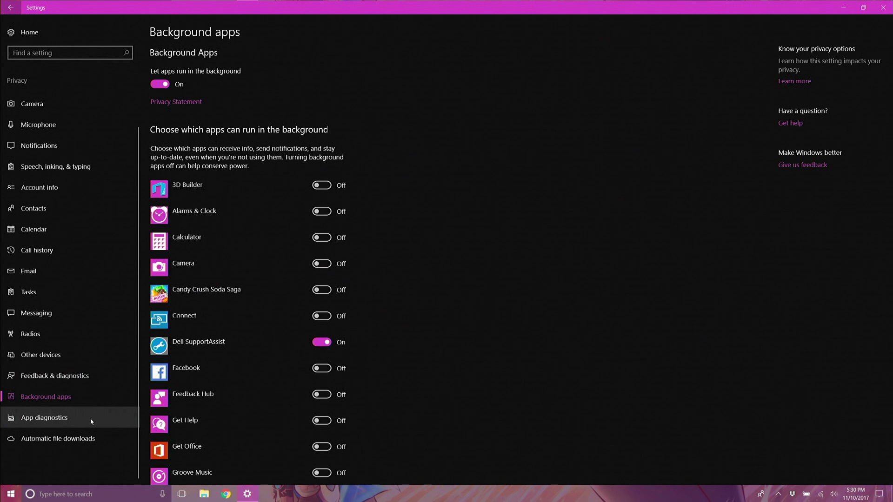
click(91, 422)
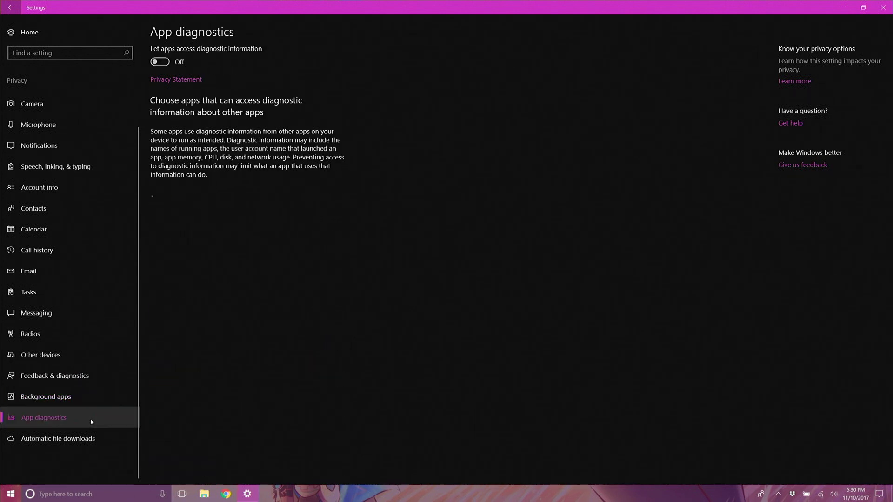
click(105, 440)
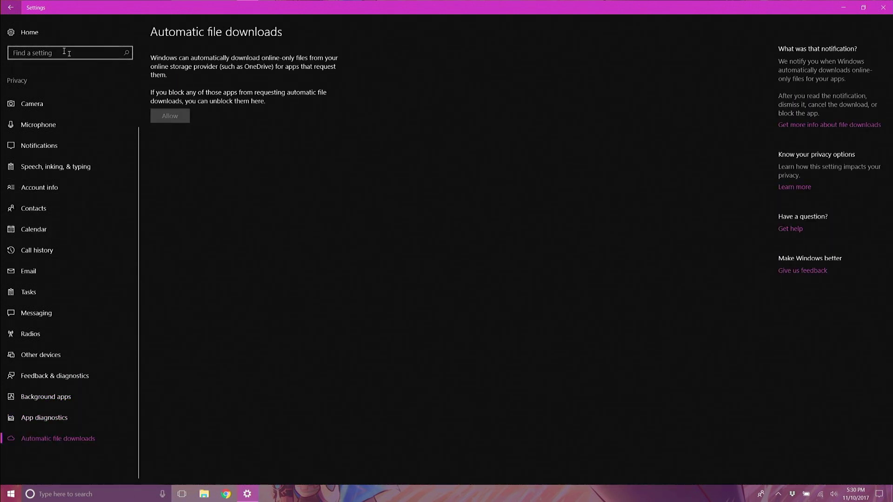
- Inspect the third saved Wi-Fi network, leaving finding paid plans for hotspots off
click(11, 8)
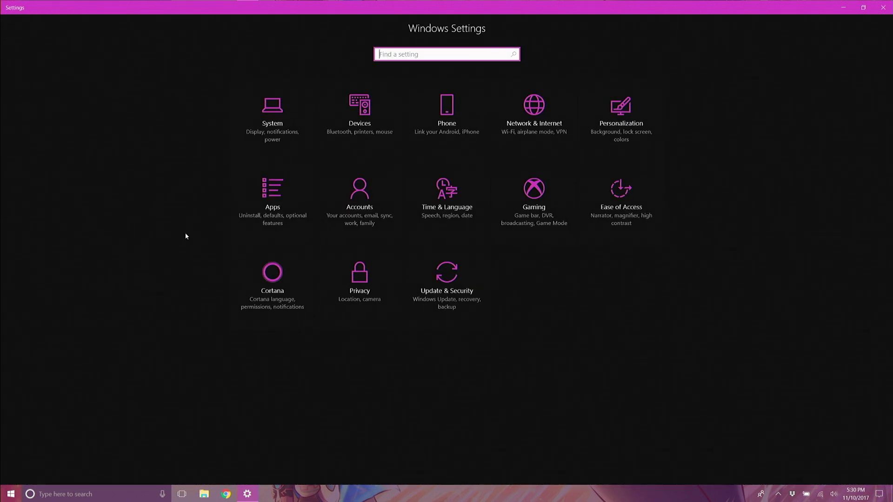
click(534, 133)
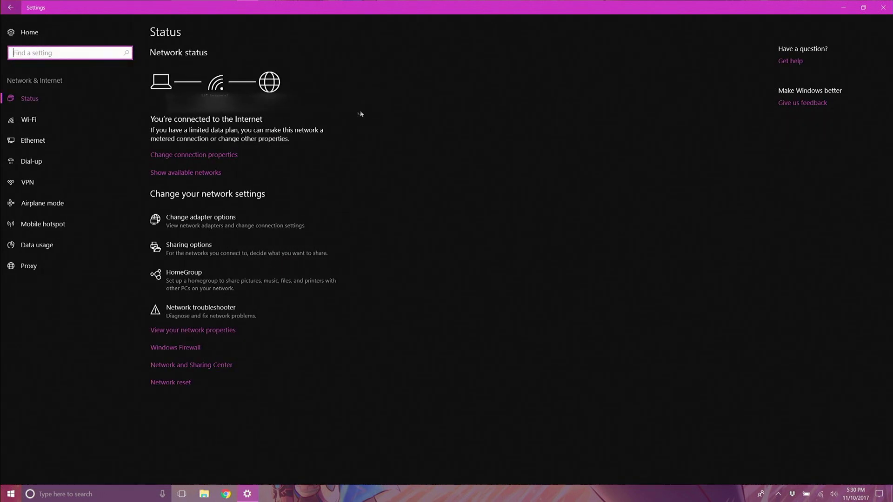
click(29, 119)
click(203, 147)
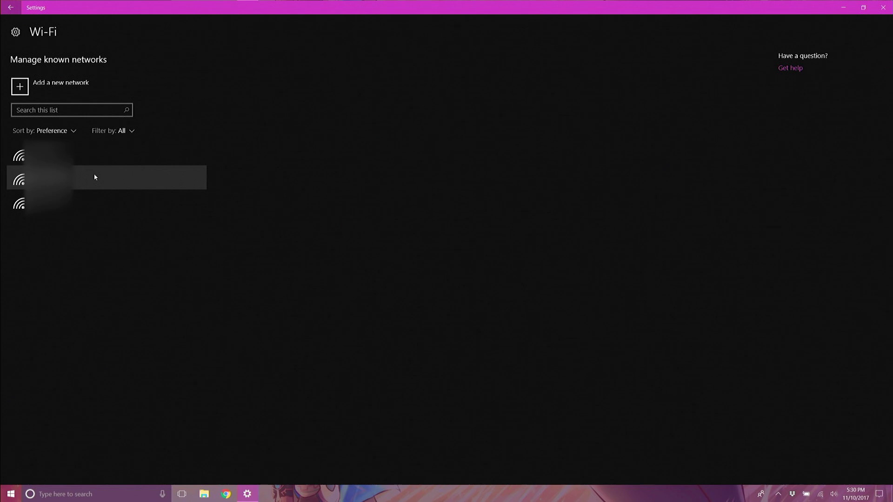
click(77, 197)
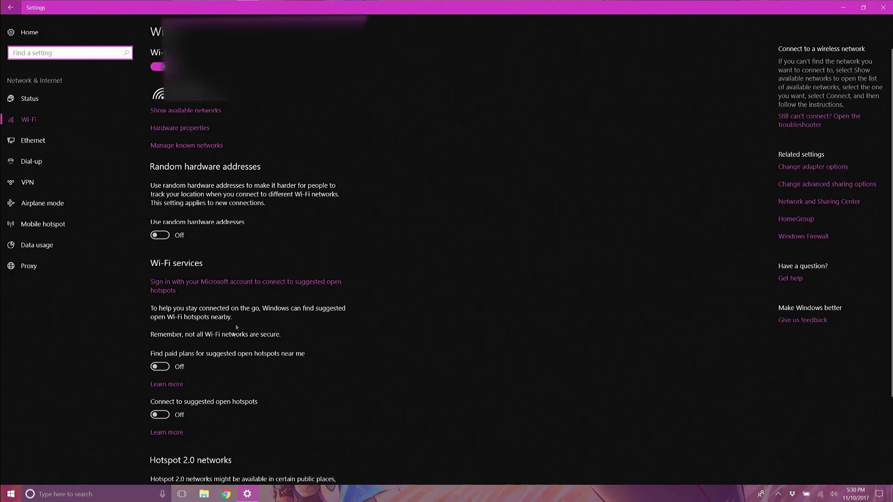
click(162, 367)
click(163, 367)
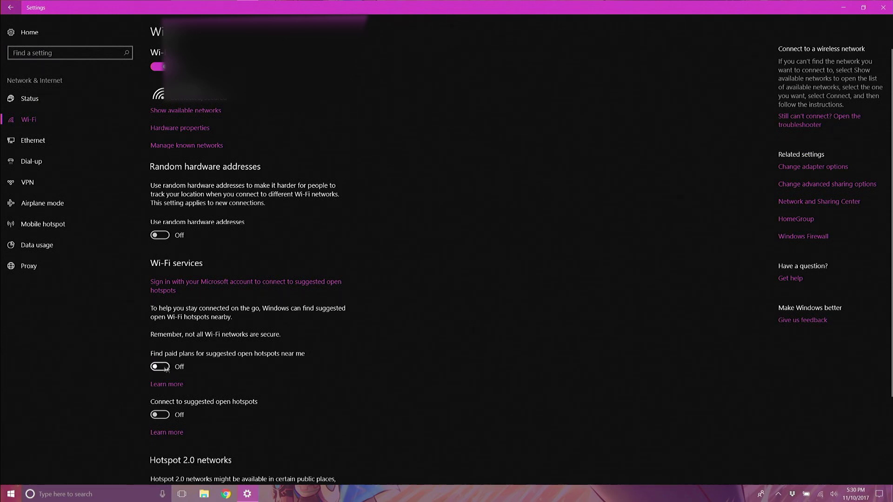
- Keep Hey Cortana off by declining Cortana's permission request, then go to System settings
scroll(199, 365, down, 2)
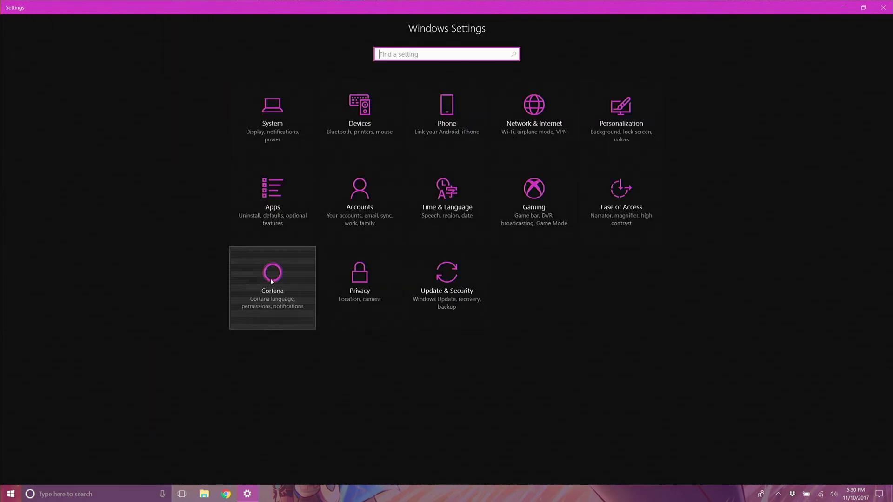
click(271, 281)
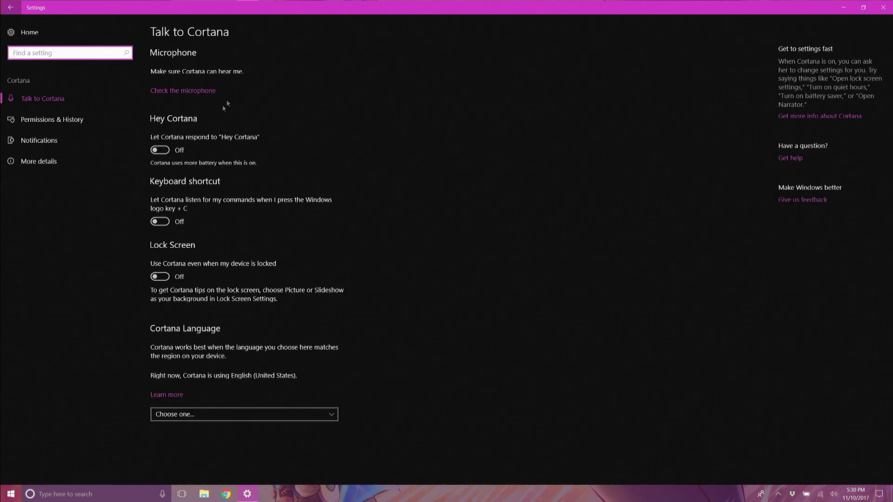
click(165, 150)
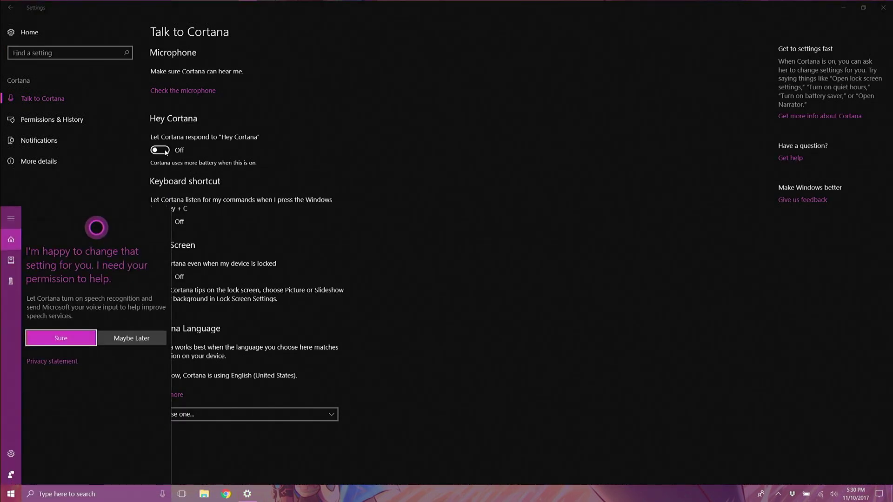
click(330, 170)
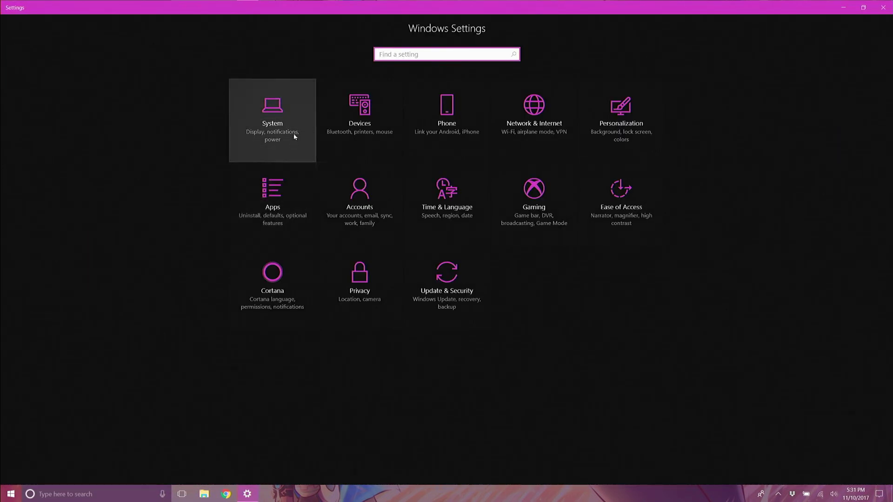
click(294, 135)
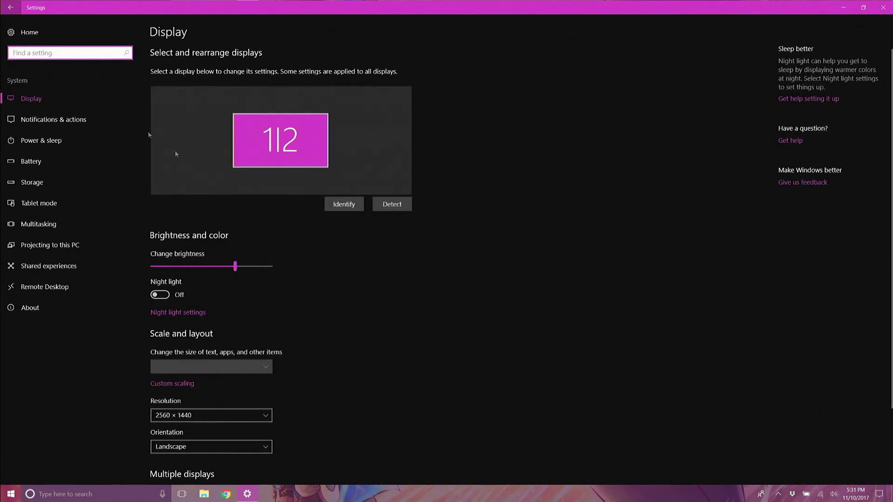
click(53, 120)
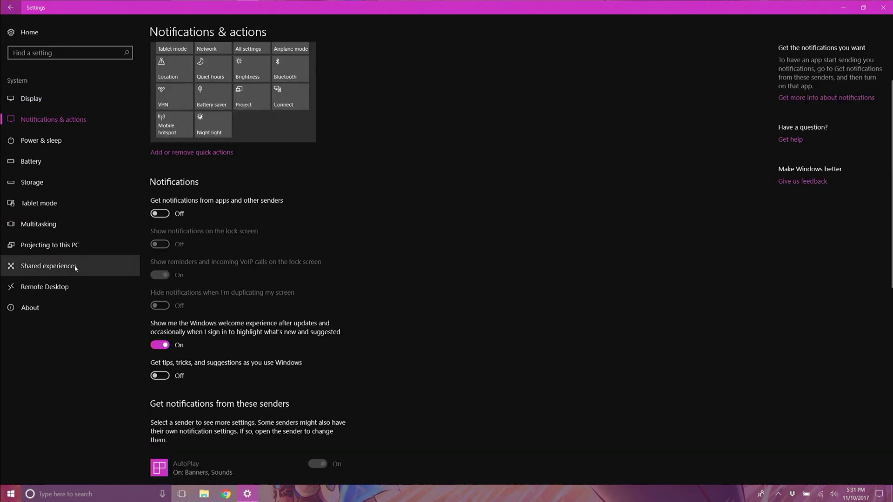
click(76, 267)
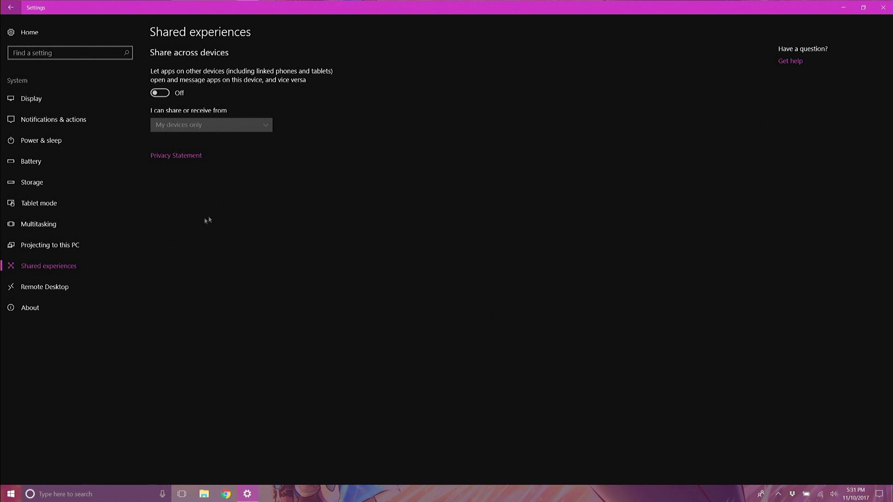
click(164, 96)
click(164, 96)
click(10, 7)
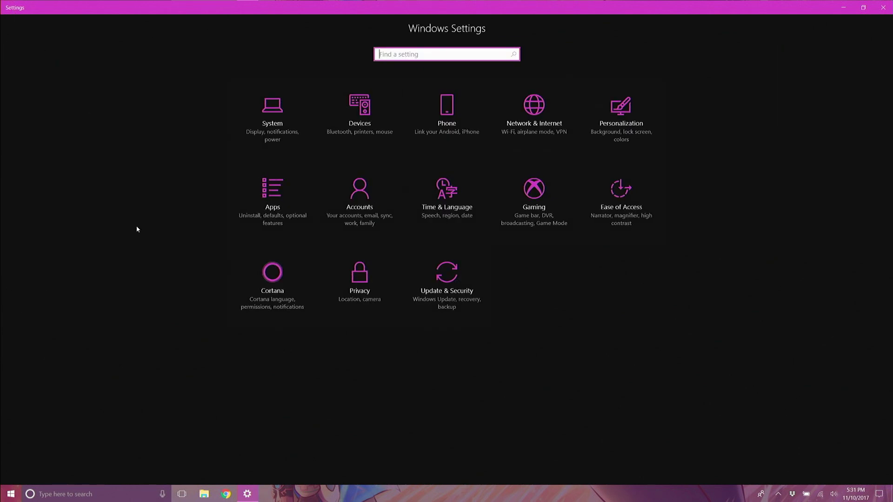
- Launch Windows Defender Security Center from Update & Security > Windows Defender, maximized
click(442, 307)
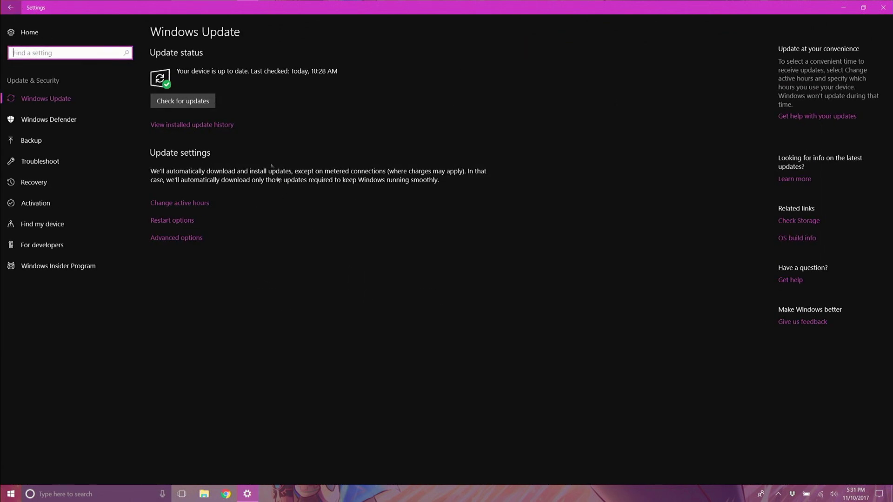
click(52, 120)
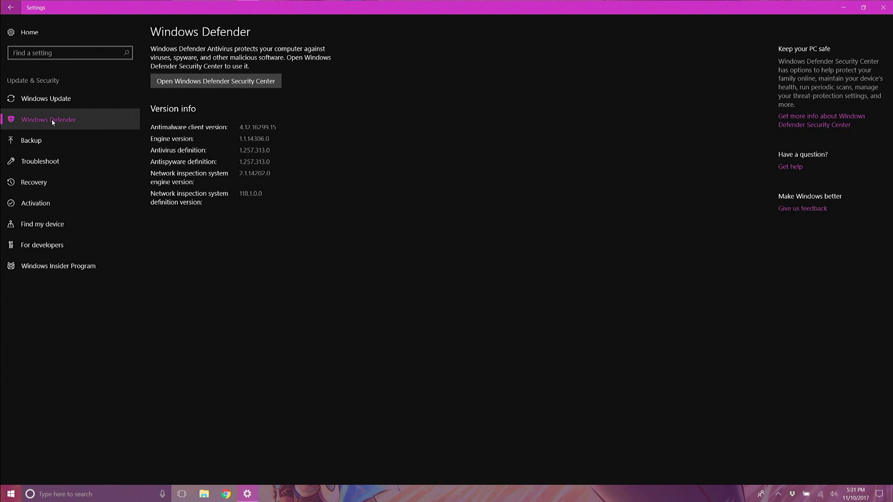
click(218, 81)
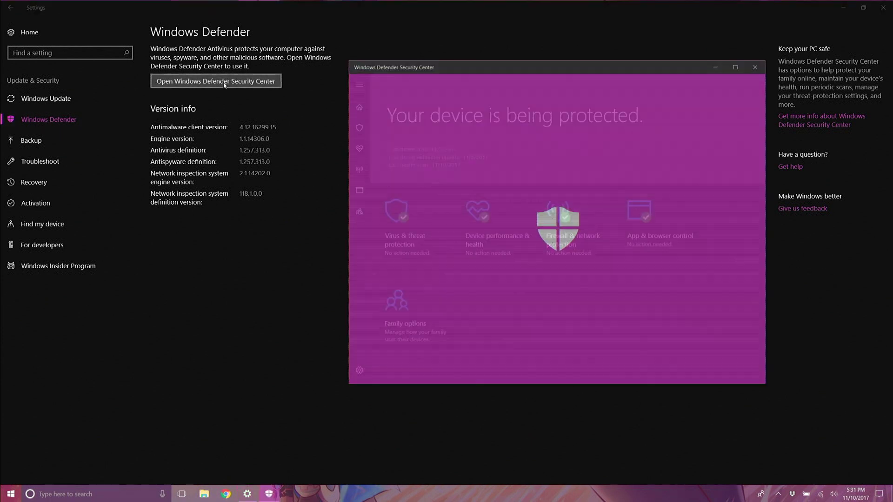
click(735, 66)
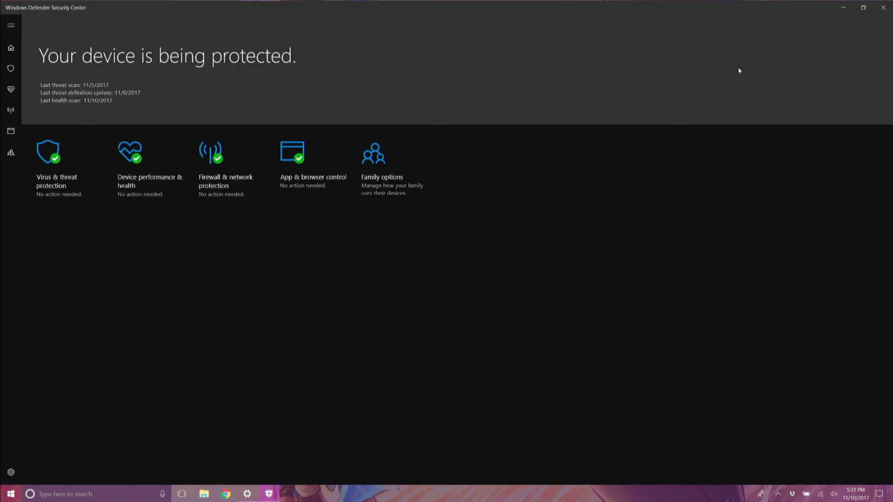
- Switch Controlled folder access on in Virus & threat protection settings, approving the UAC prompt
click(11, 70)
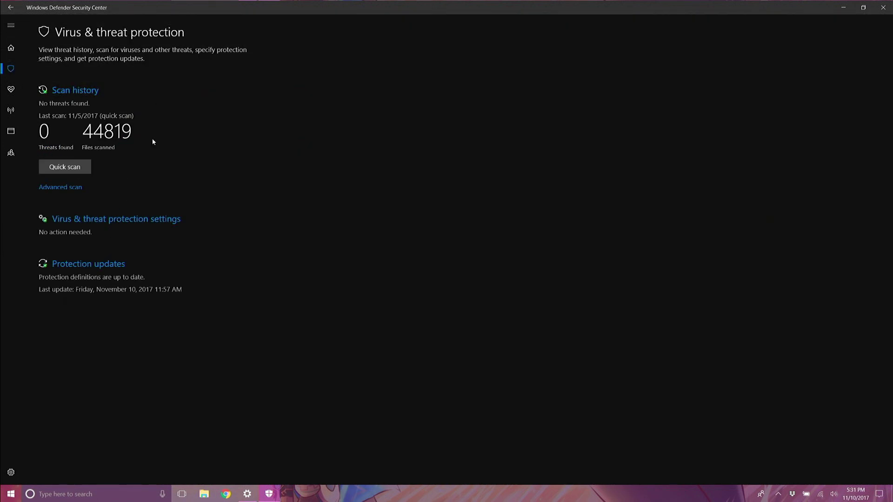
click(111, 220)
scroll(179, 231, down, 4)
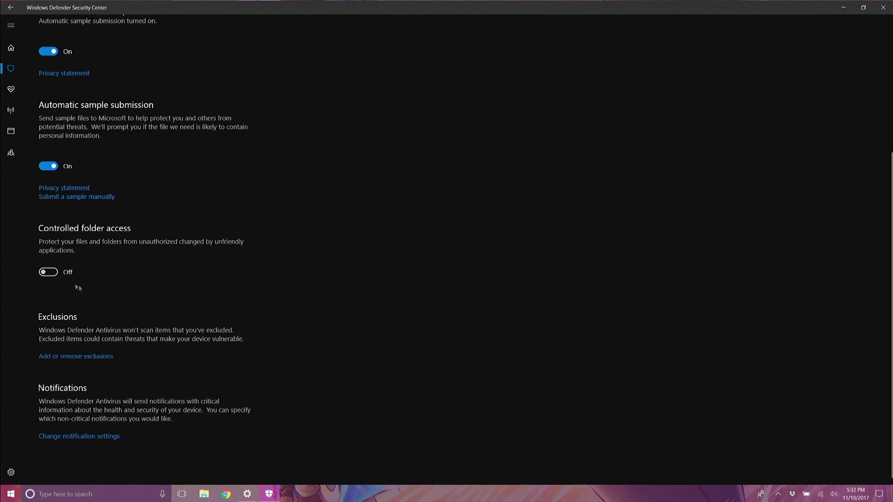
click(46, 274)
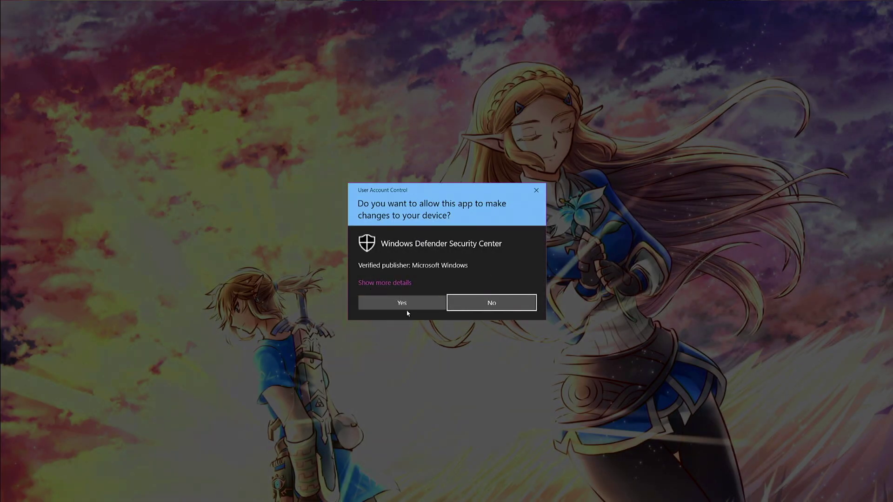
click(406, 304)
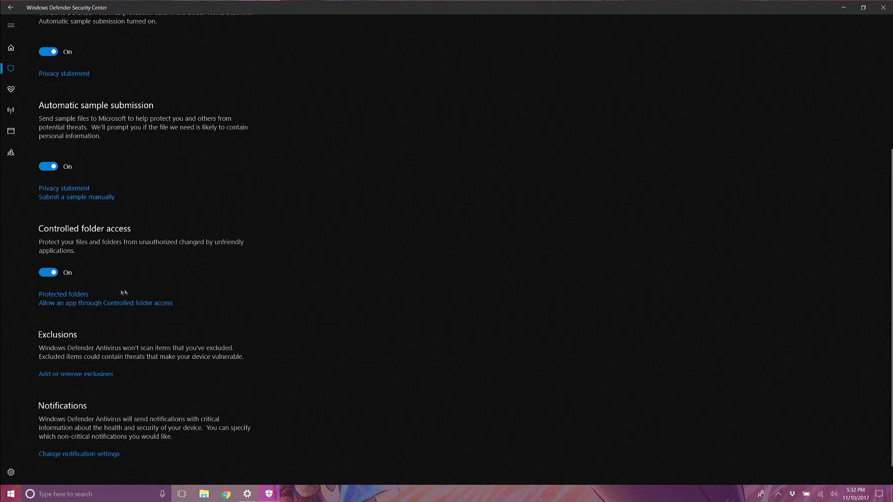
- Review the protected folders and allowed apps lists, cancelling the add-app file picker
click(76, 294)
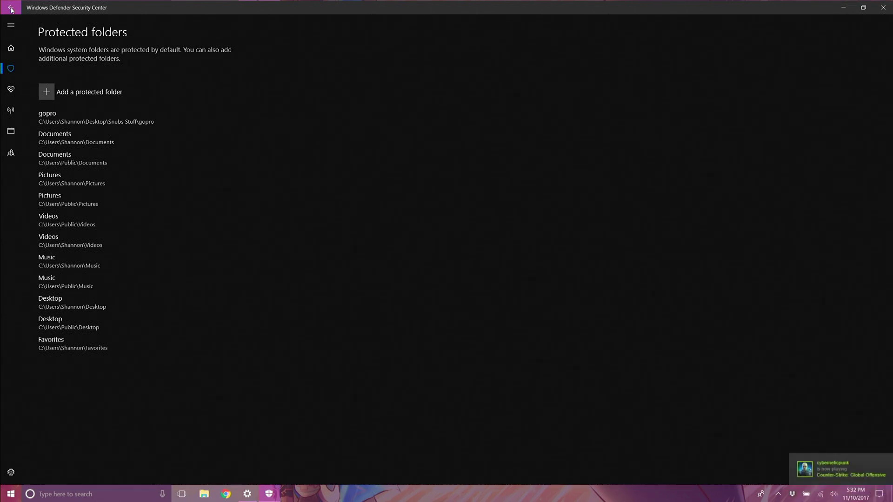
click(12, 8)
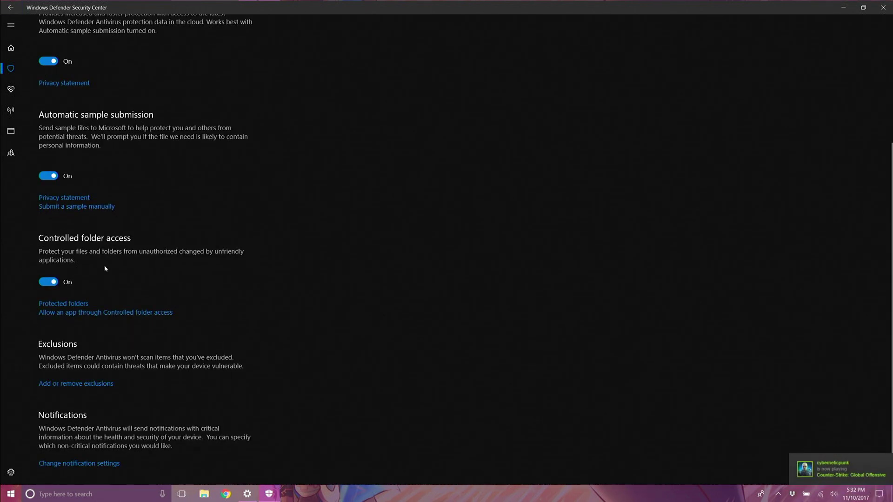
click(106, 312)
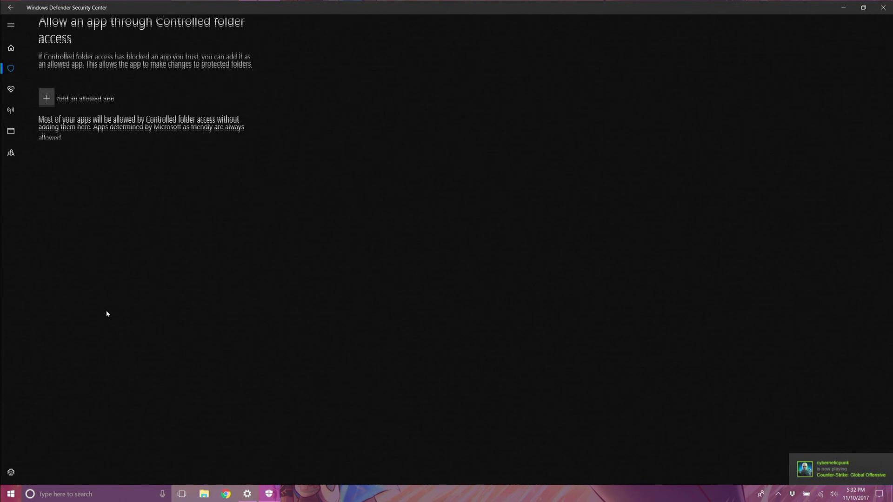
click(49, 106)
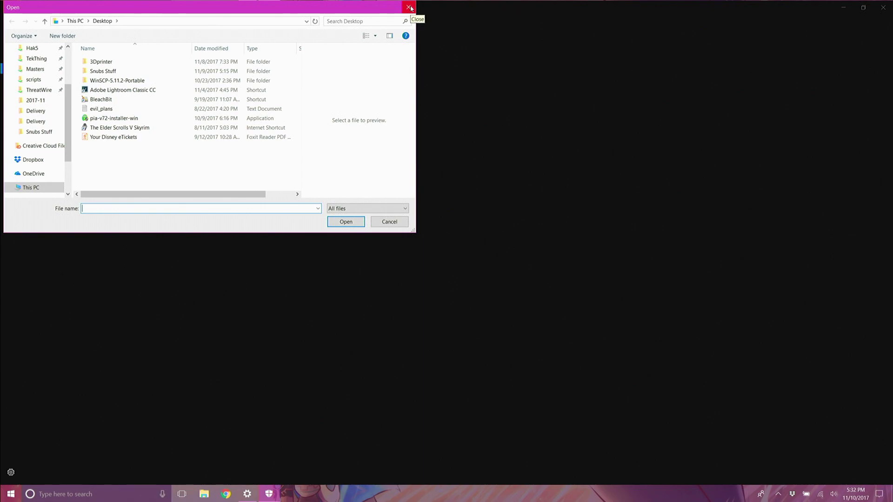
click(409, 7)
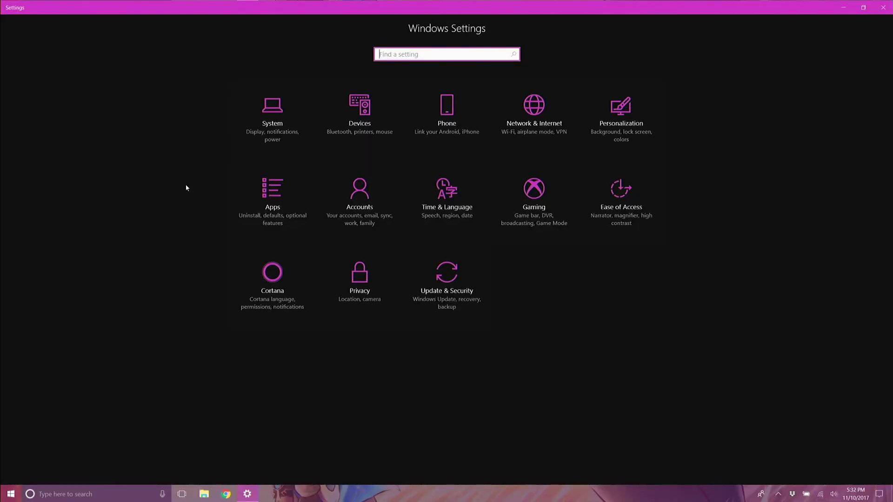
- Turn Bluetooth on, switch AutoPlay on for all media, then go to Accounts
click(360, 113)
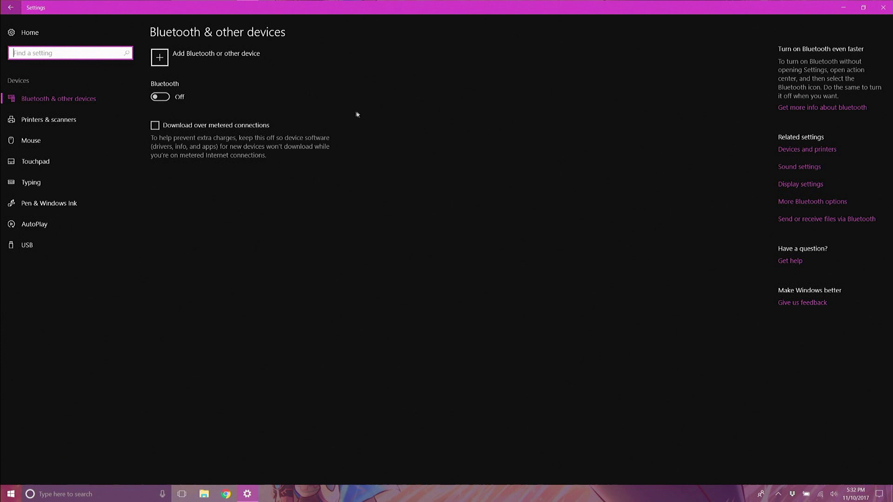
click(164, 97)
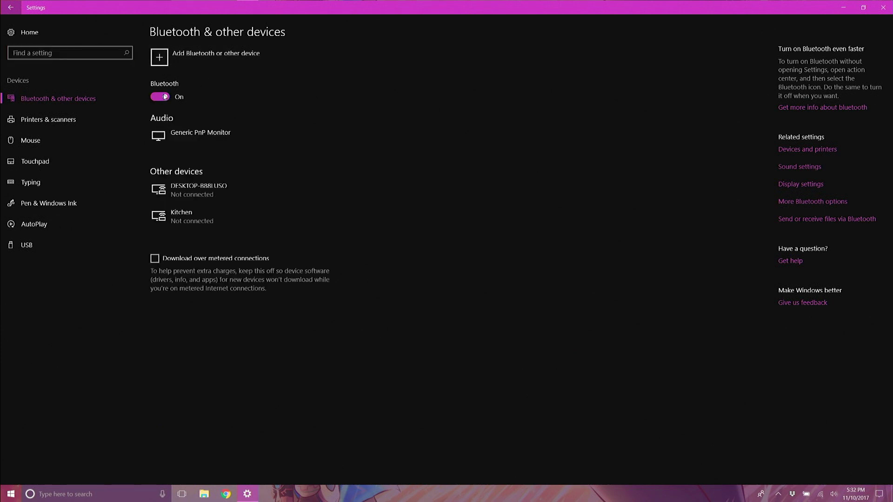
click(65, 224)
click(155, 68)
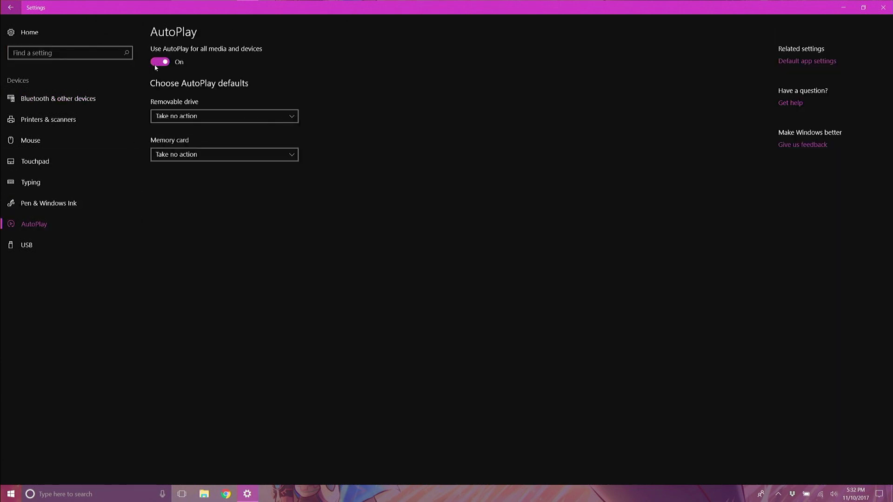
click(29, 32)
click(362, 201)
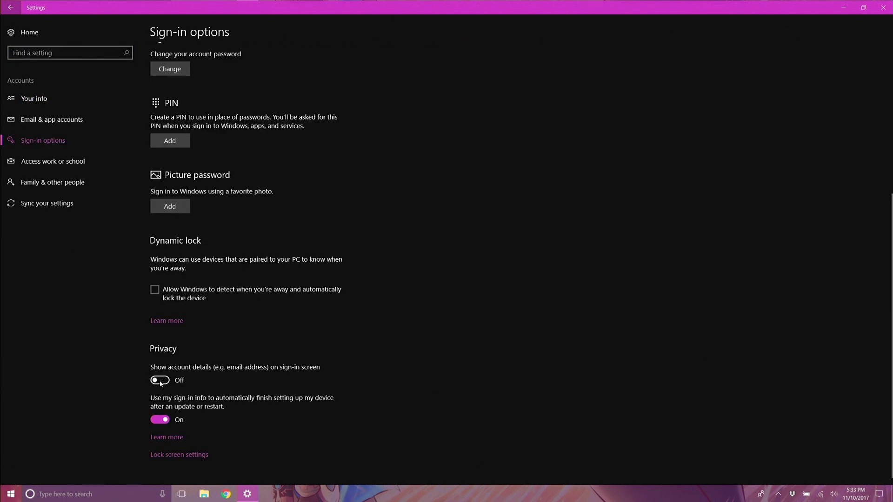
- Leave Show account details on the sign-in screen off, then go to Sync your settings
click(160, 382)
click(160, 382)
scroll(221, 389, up, 5)
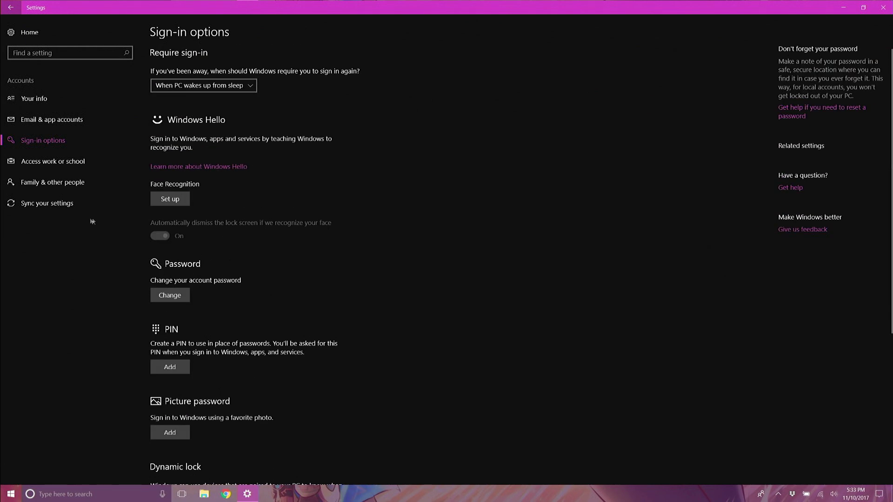
click(70, 204)
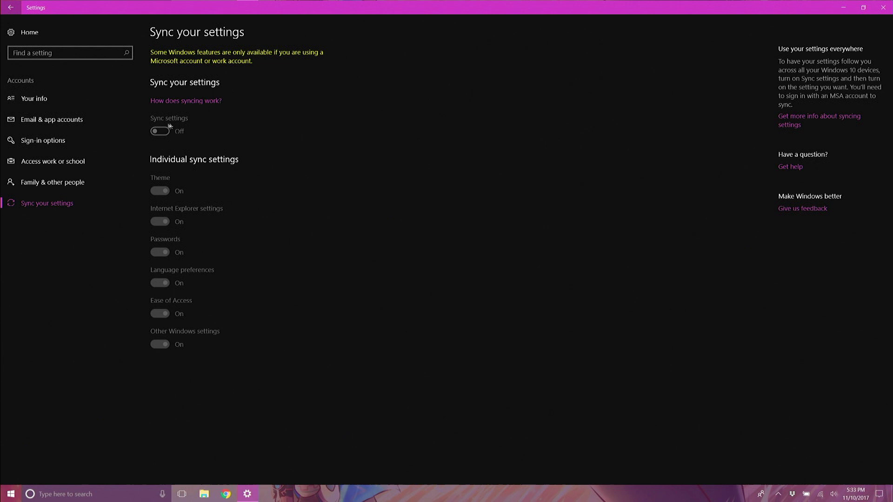